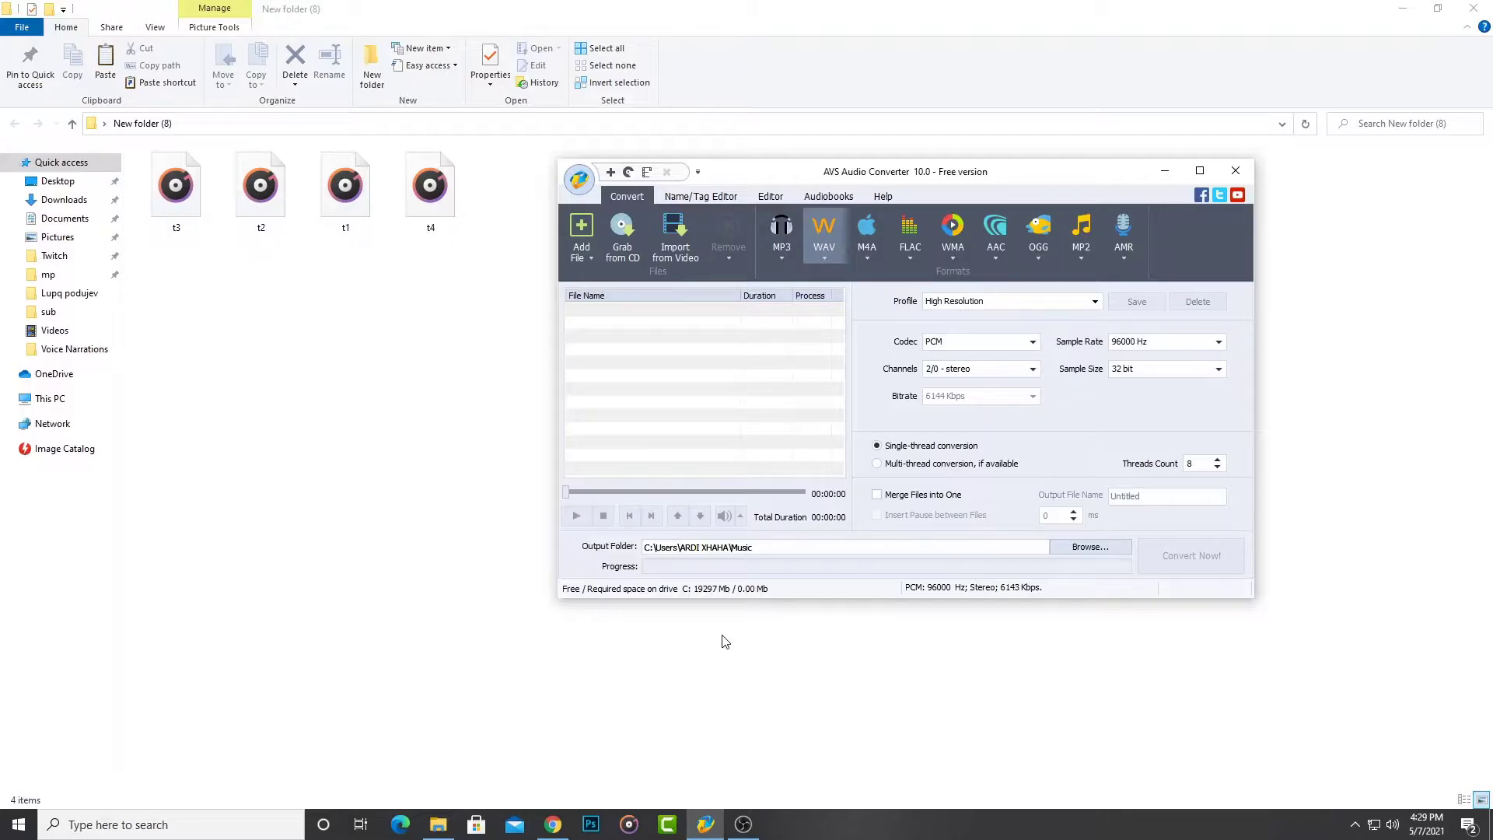
- Nudge the AVS Audio Converter window left so the four track files stay visible
{"action": "mouse_move", "coordinate": [852, 179]}
{"action": "left_mouse_down"}
{"action": "mouse_move", "coordinate": [813, 184]}
{"action": "mouse_move", "coordinate": [862, 187]}
{"action": "left_mouse_up"}
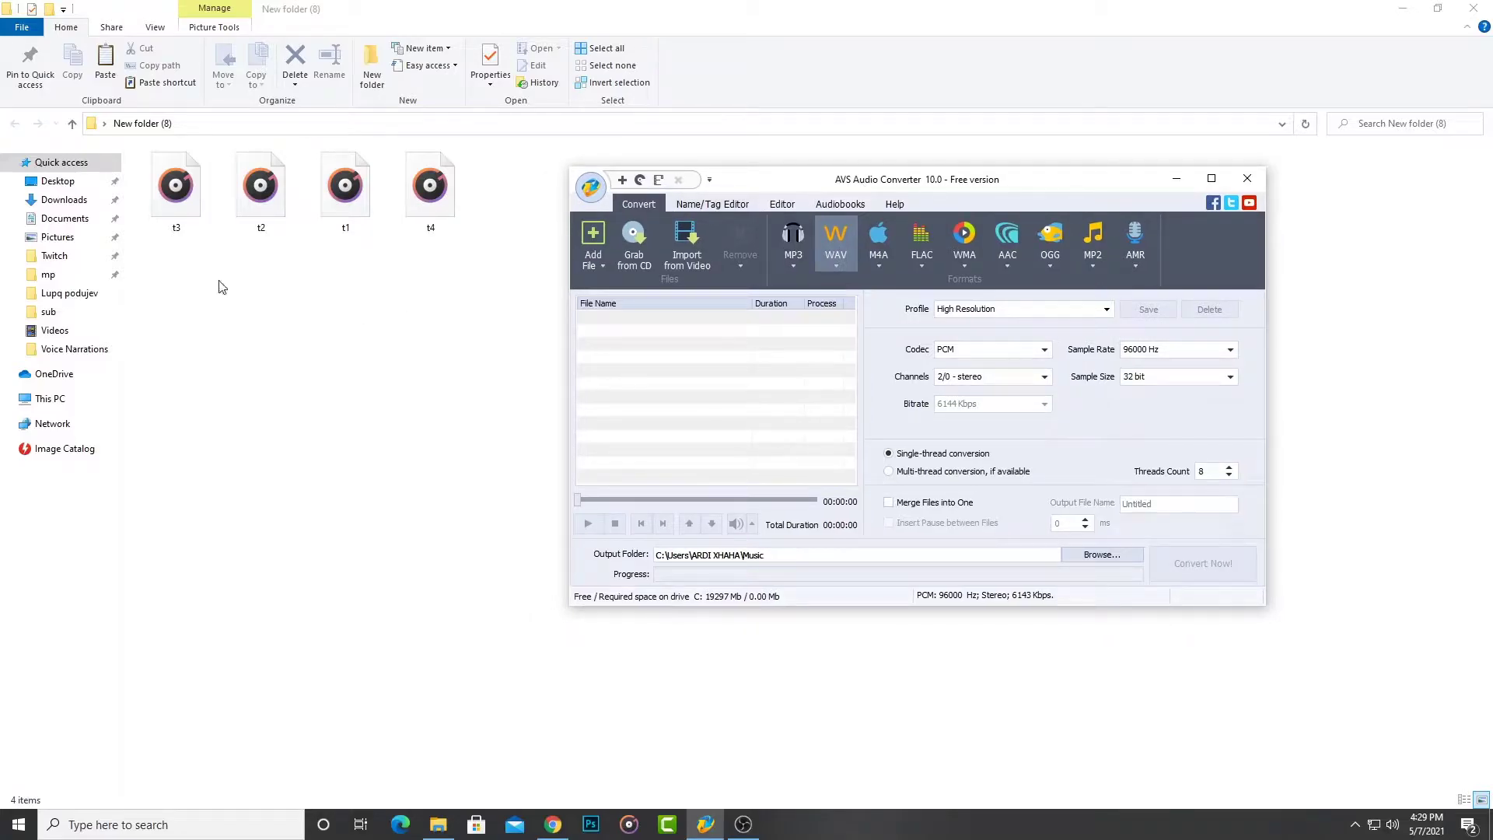
- Select tracks t1–t4 in Explorer and drop them into the converter's file list
{"action": "left_click", "coordinate": [187, 269]}
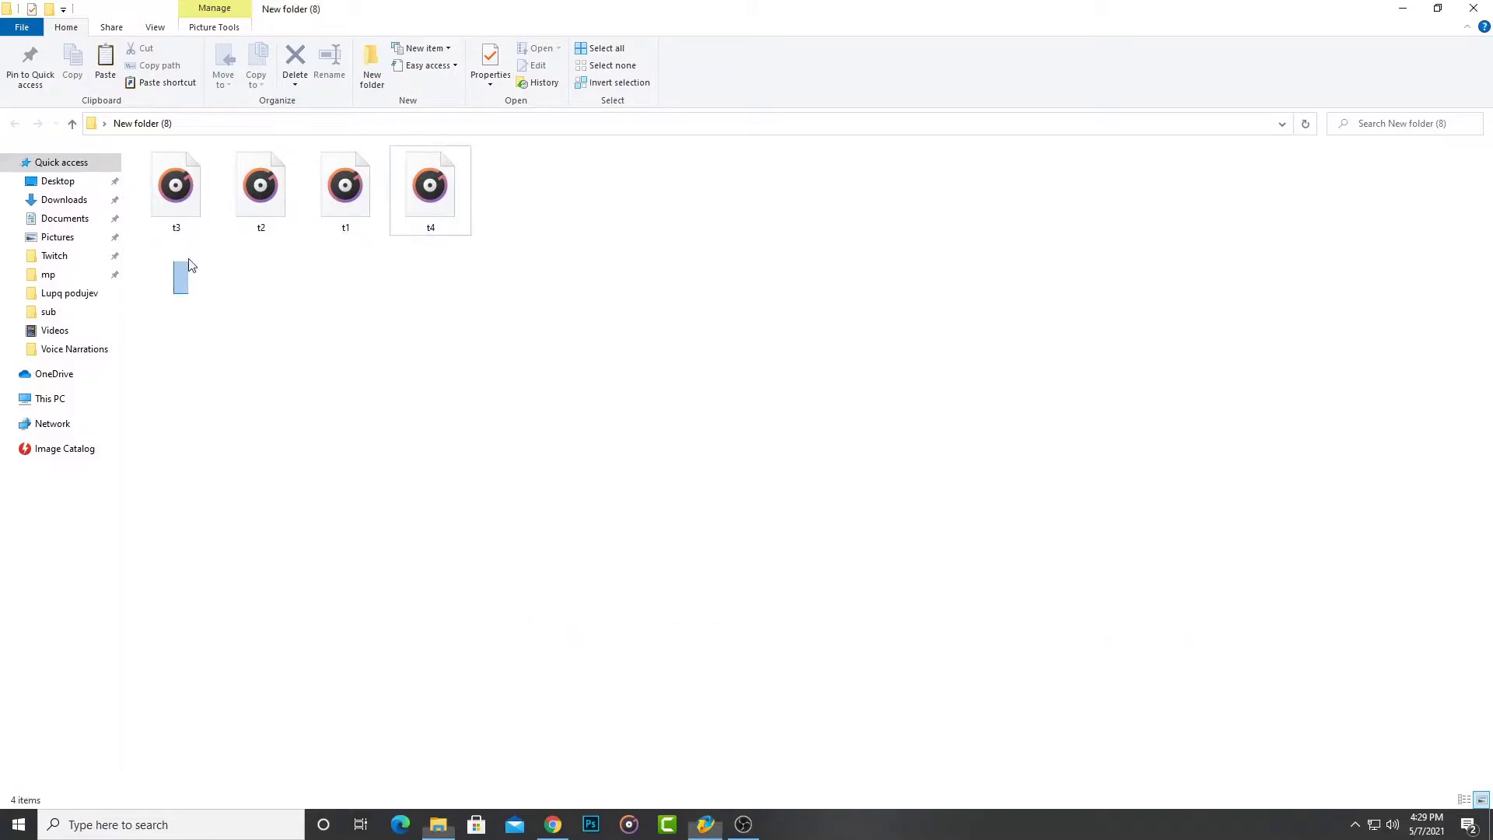
{"action": "mouse_move", "coordinate": [175, 291]}
{"action": "left_mouse_down"}
{"action": "mouse_move", "coordinate": [460, 187]}
{"action": "mouse_move", "coordinate": [669, 711]}
{"action": "mouse_move", "coordinate": [633, 373]}
{"action": "left_mouse_up"}
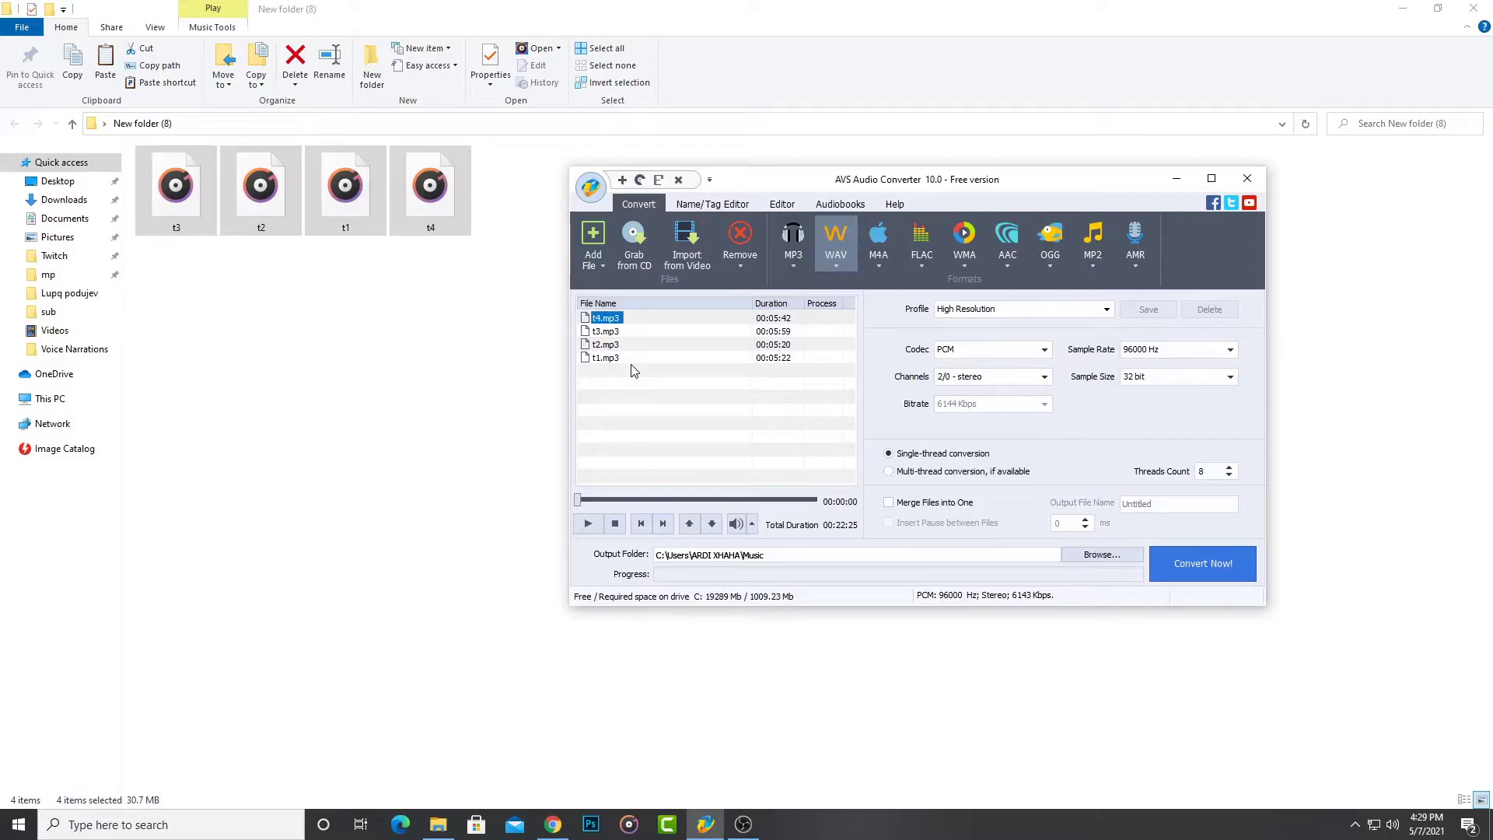
- Choose AAC with the Best Quality profile at 44100 Hz, stereo, 192 Kbps
{"action": "left_click", "coordinate": [1008, 241]}
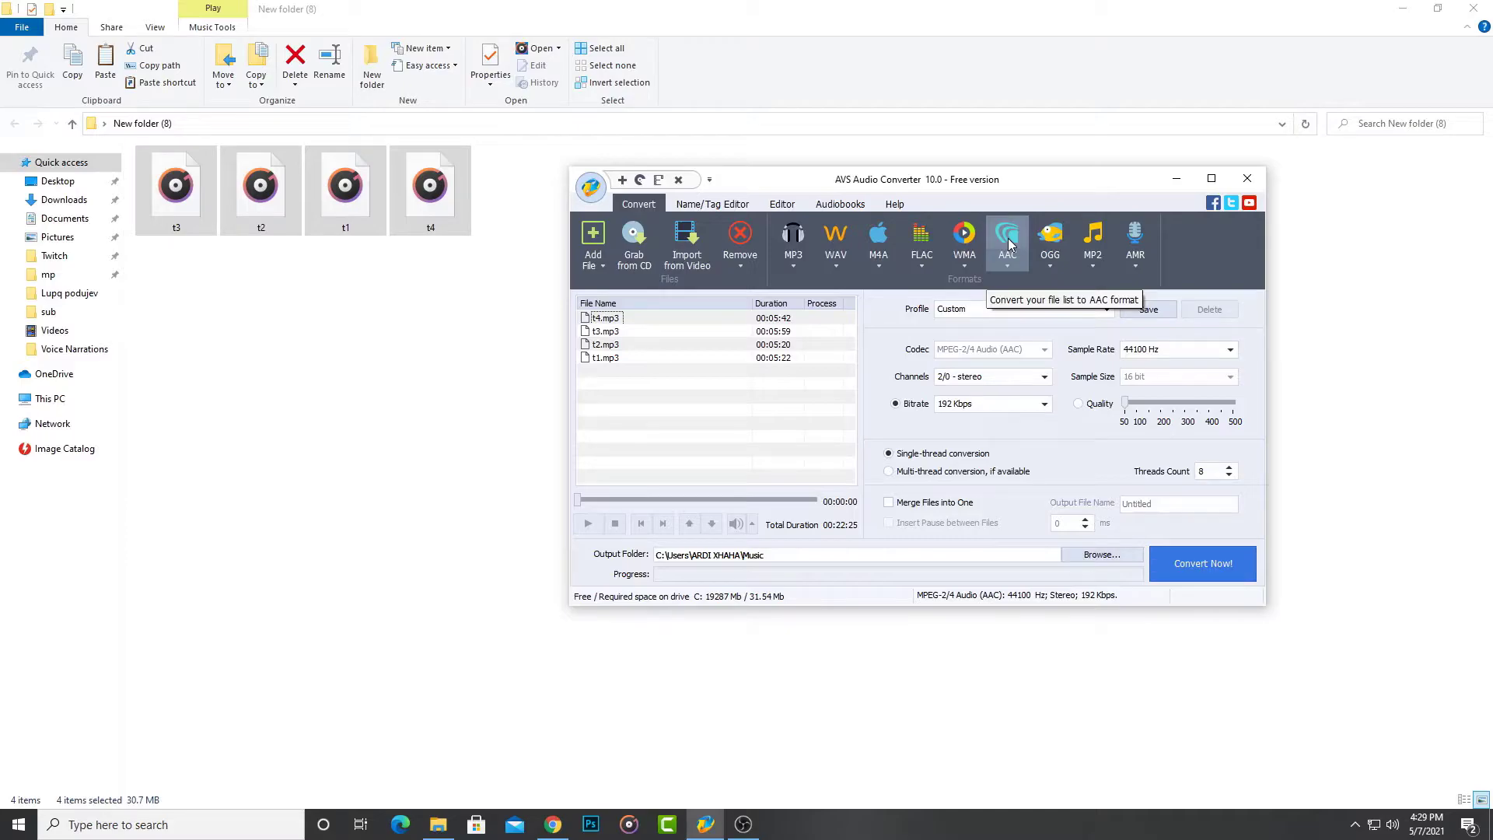
{"action": "left_click", "coordinate": [969, 311]}
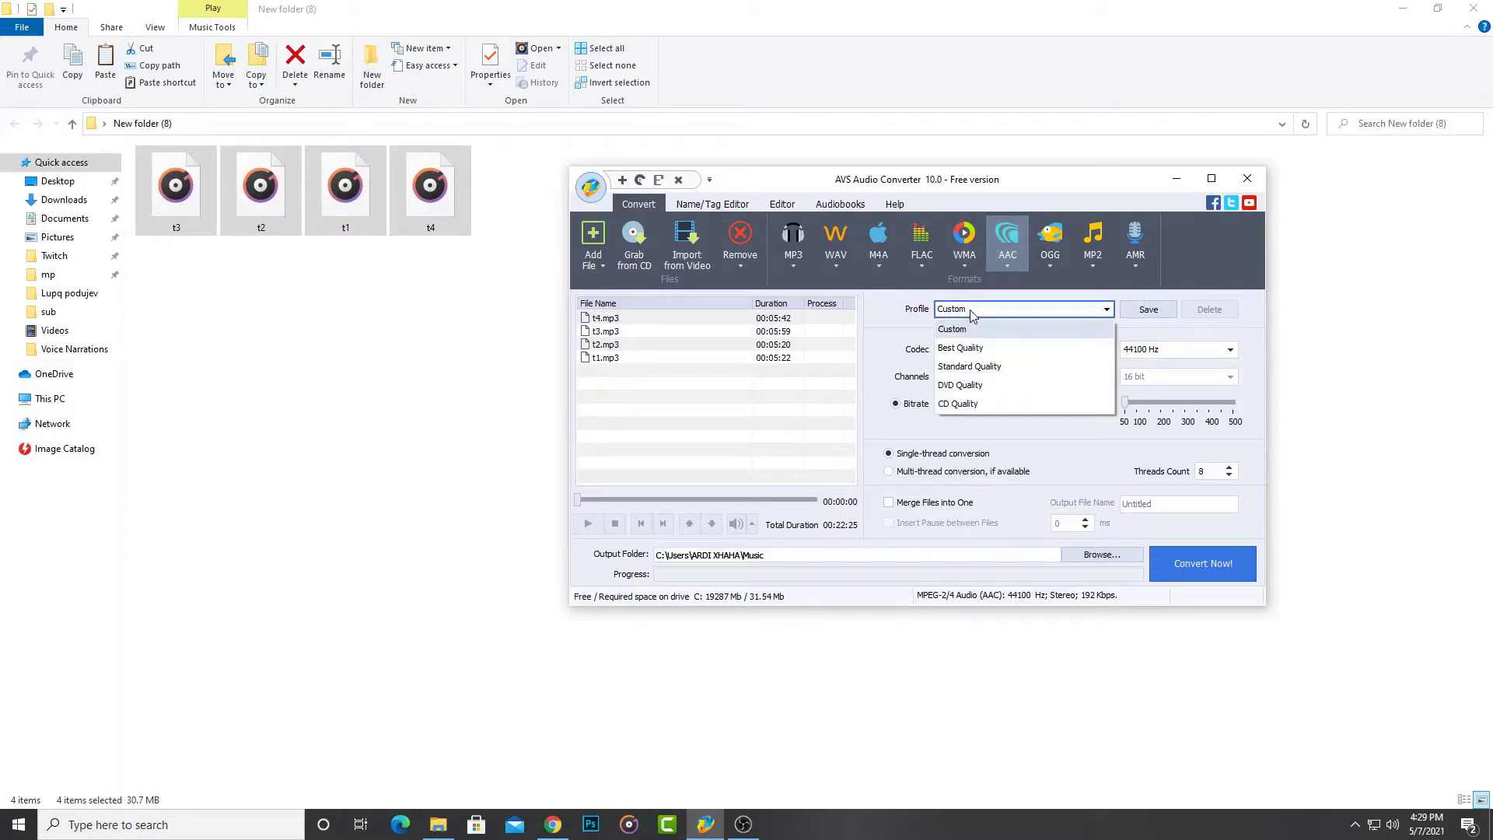
{"action": "left_click", "coordinate": [986, 350]}
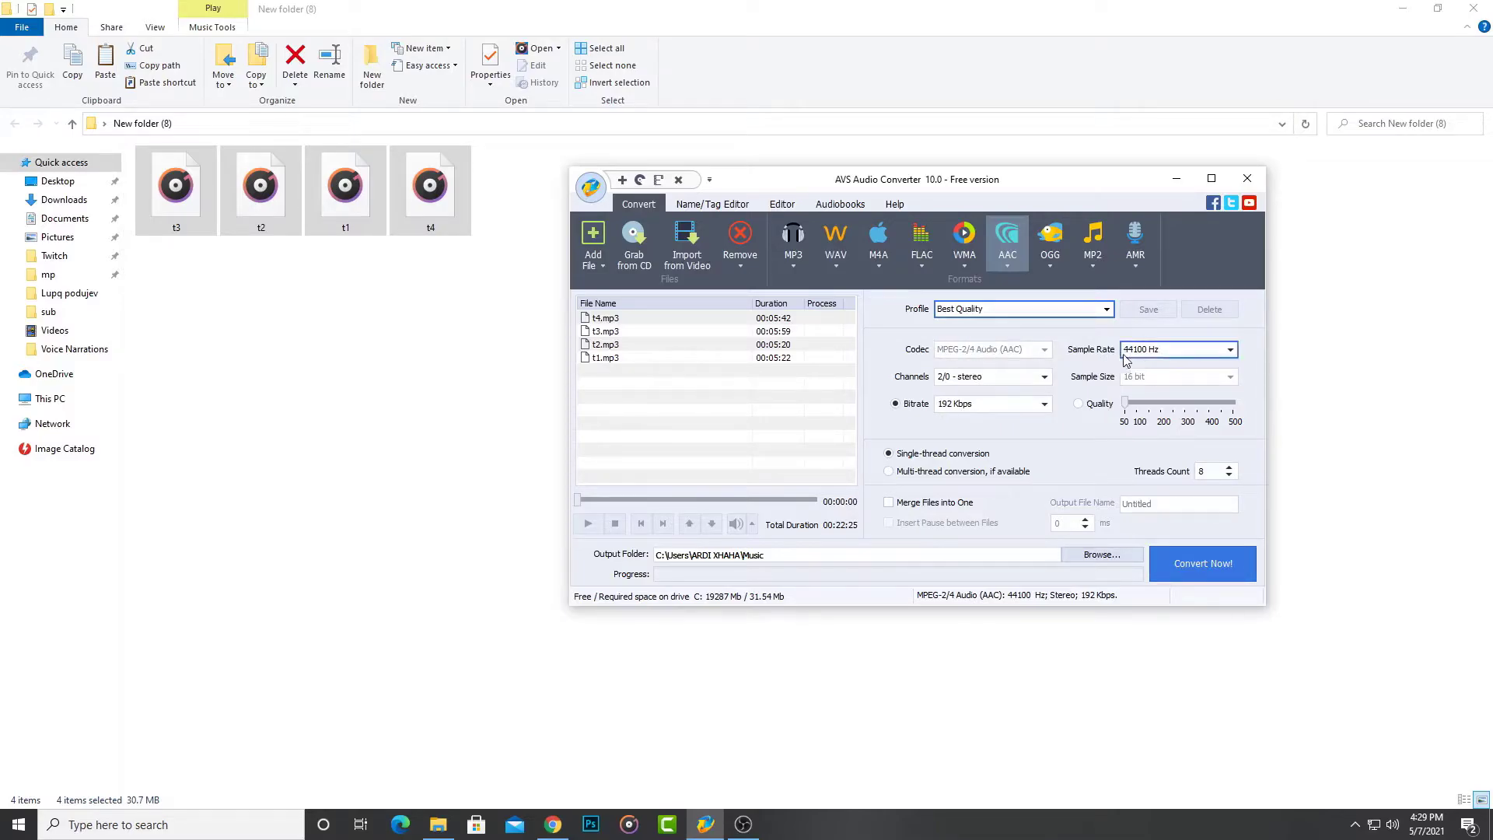
{"action": "left_click", "coordinate": [1171, 359]}
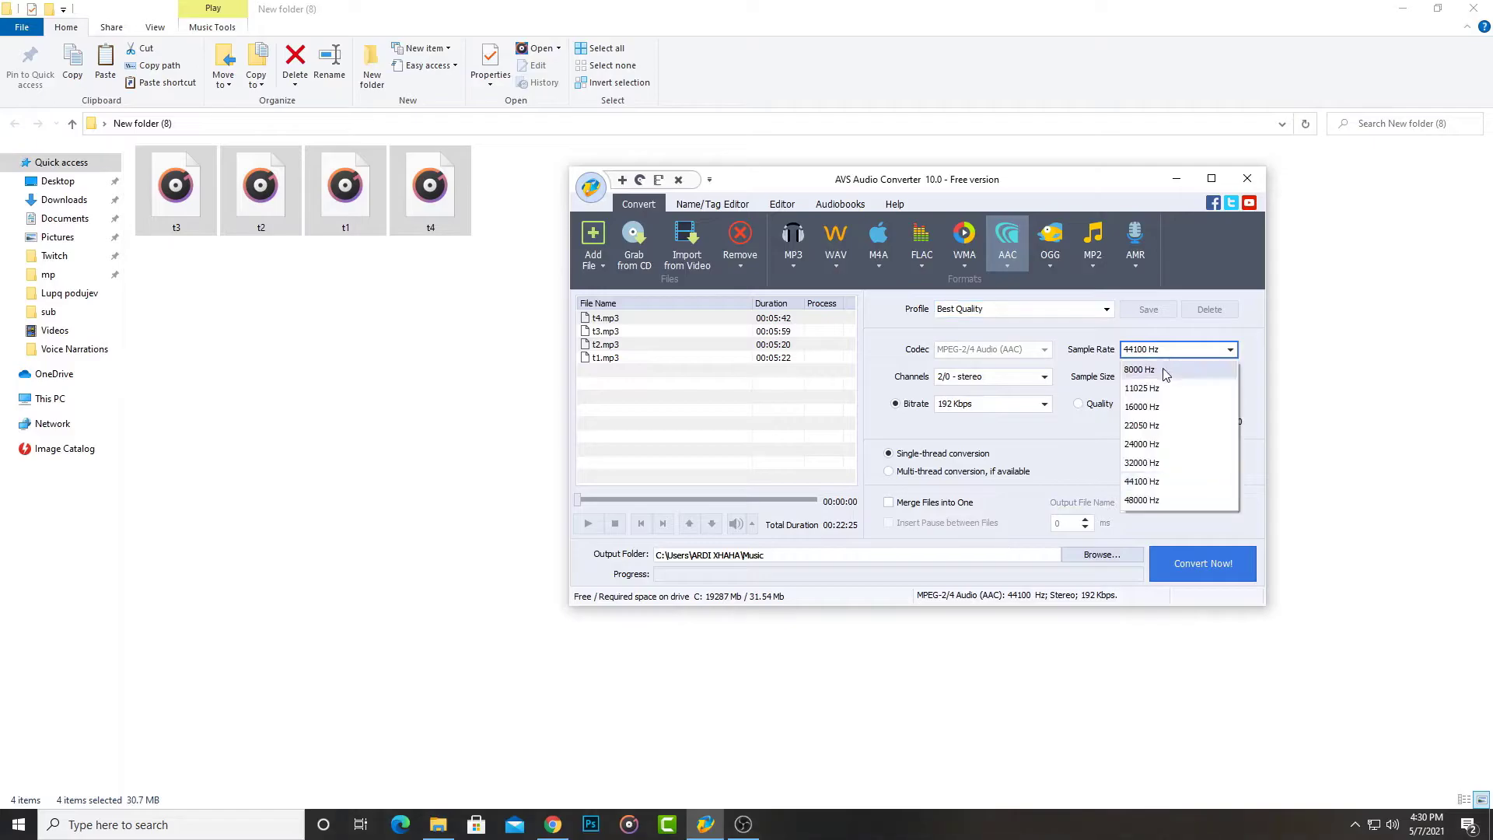
{"action": "left_click", "coordinate": [1168, 482]}
{"action": "left_click", "coordinate": [1025, 377]}
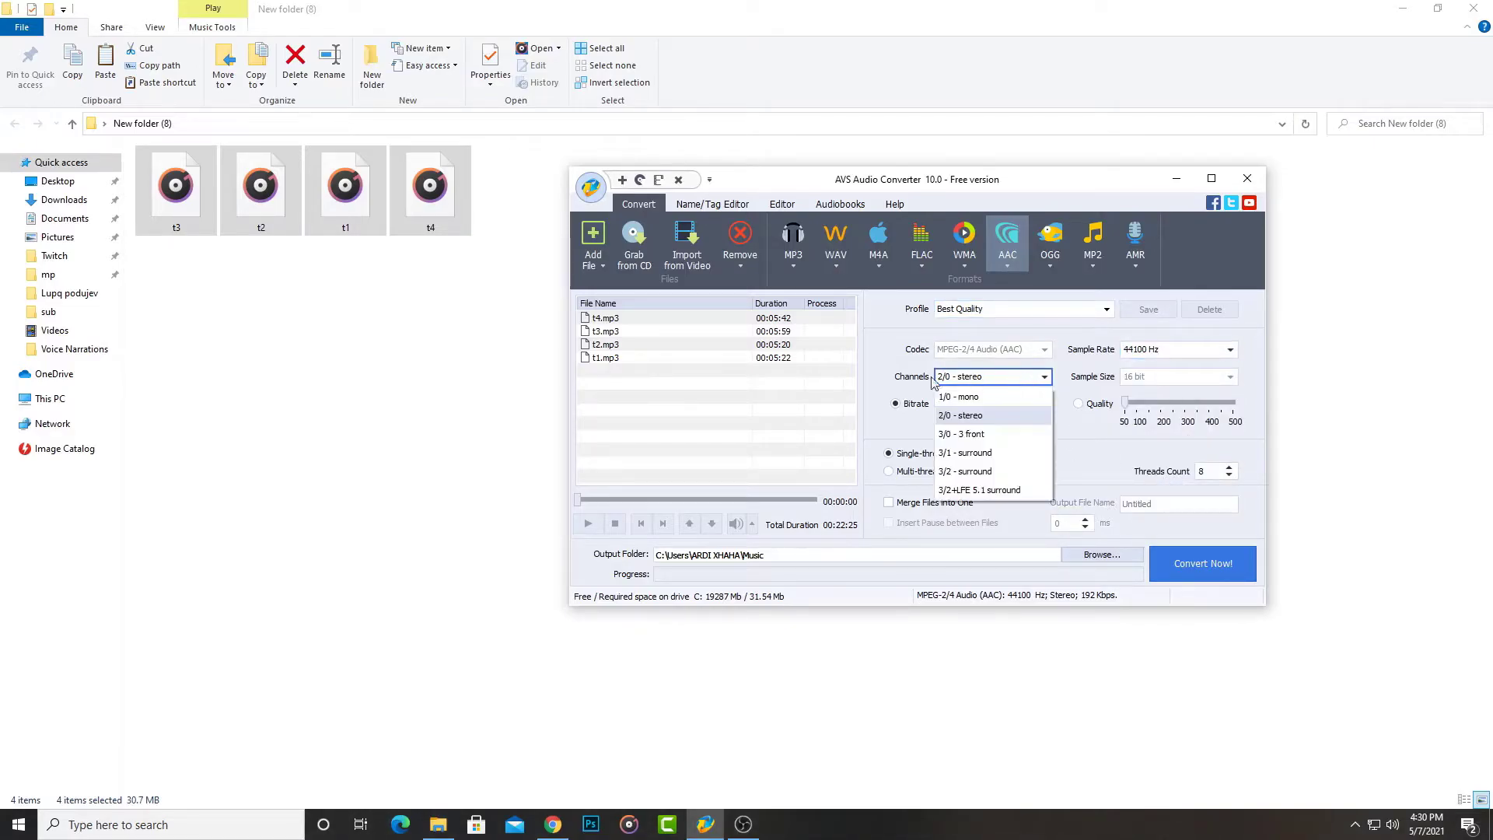
{"action": "left_click", "coordinate": [997, 418]}
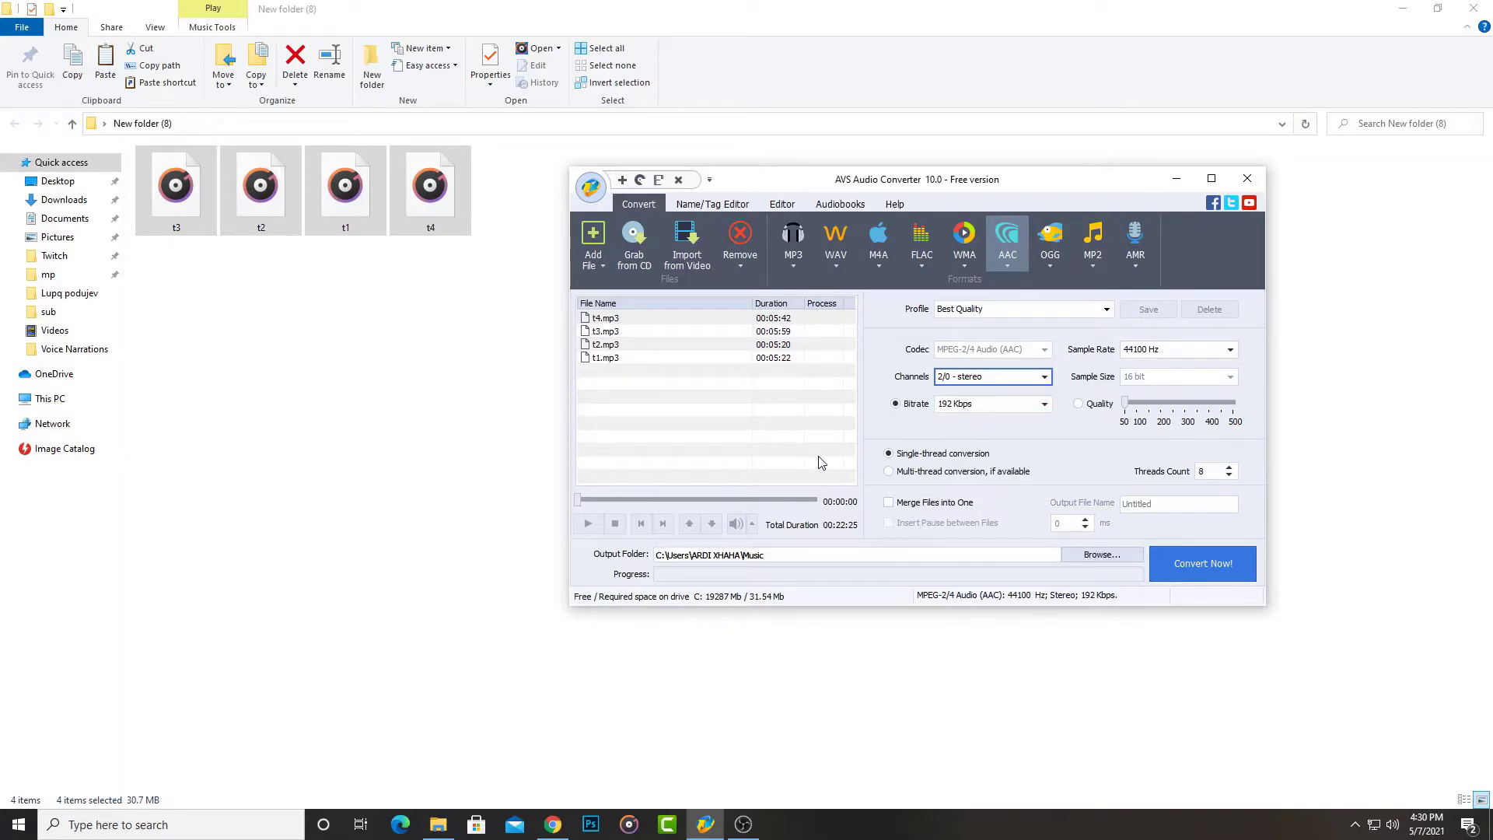
- Set the output folder to Desktop > New folder (8), beside the original tracks
{"action": "left_click_drag", "start_coordinate": [766, 556], "coordinate": [630, 553]}
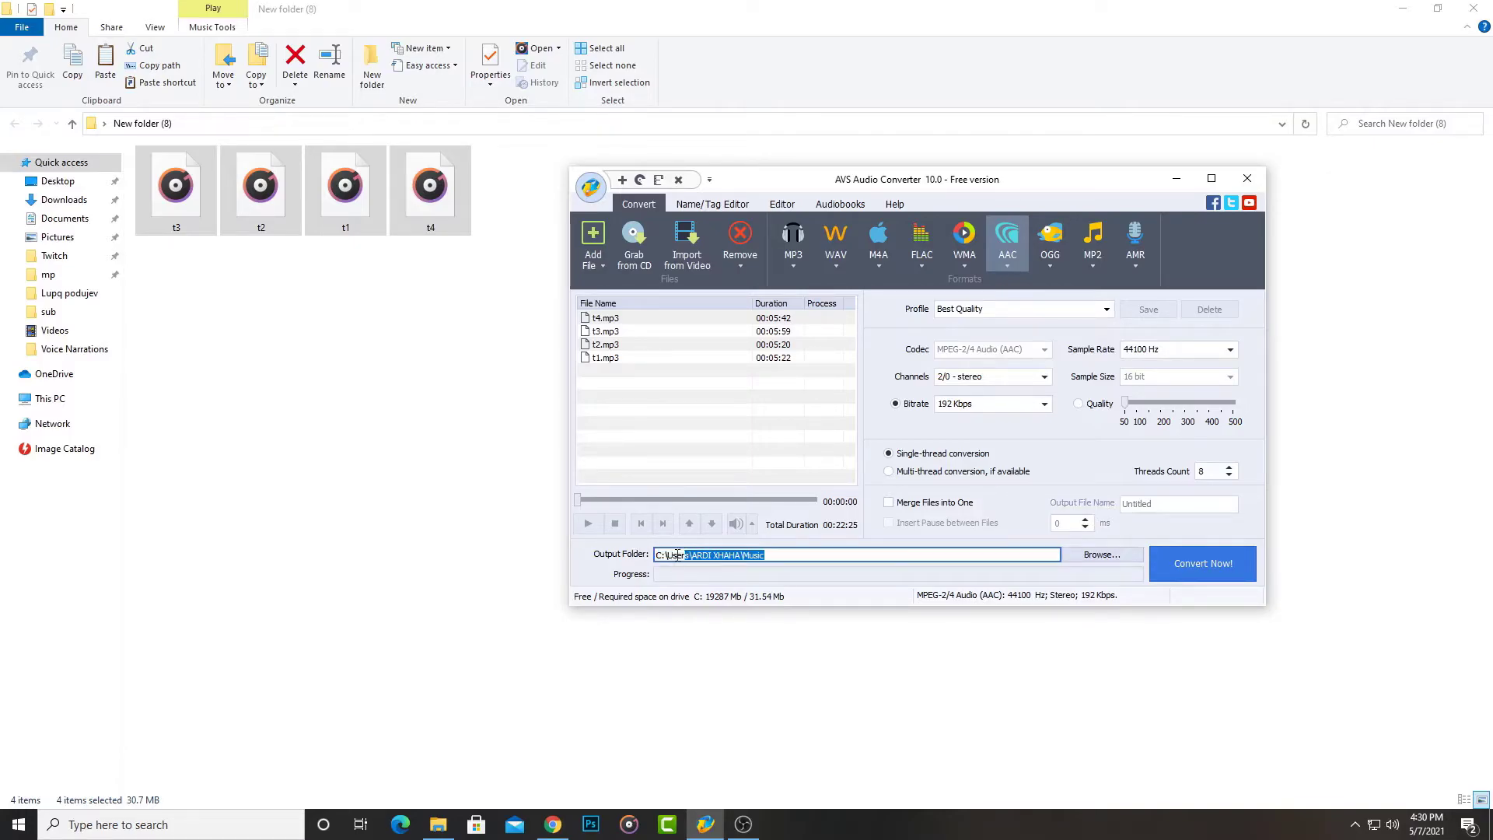
{"action": "left_click_drag", "start_coordinate": [661, 557], "coordinate": [655, 548]}
{"action": "left_click_drag", "start_coordinate": [766, 555], "coordinate": [627, 561]}
{"action": "left_click", "coordinate": [1120, 555]}
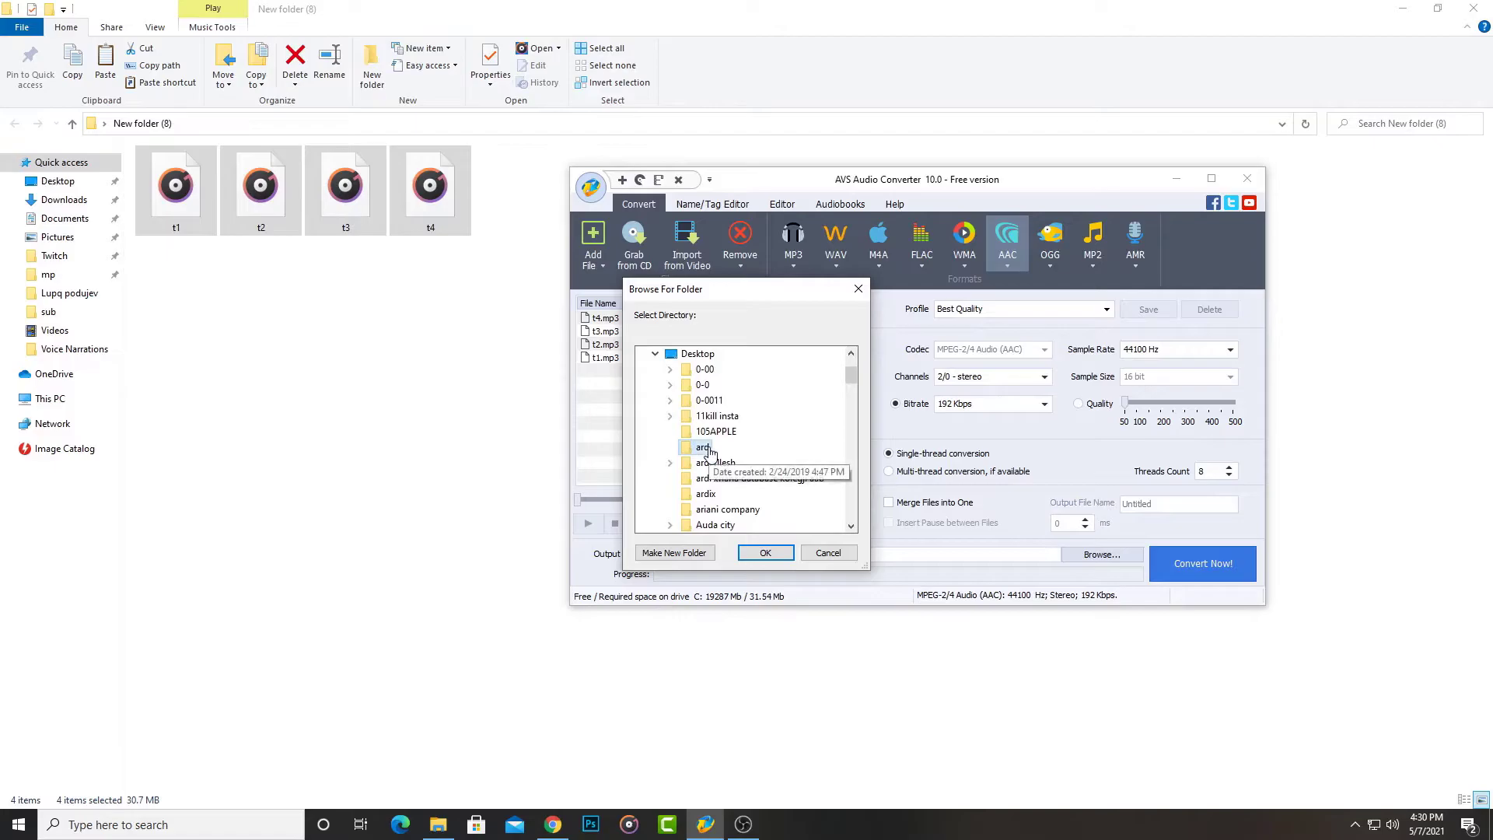
{"action": "scroll", "coordinate": [746, 514], "scroll_direction": "down", "scroll_amount": 2}
{"action": "scroll", "coordinate": [746, 502], "scroll_direction": "down", "scroll_amount": 2}
{"action": "left_click", "coordinate": [726, 478]}
{"action": "left_click", "coordinate": [766, 554]}
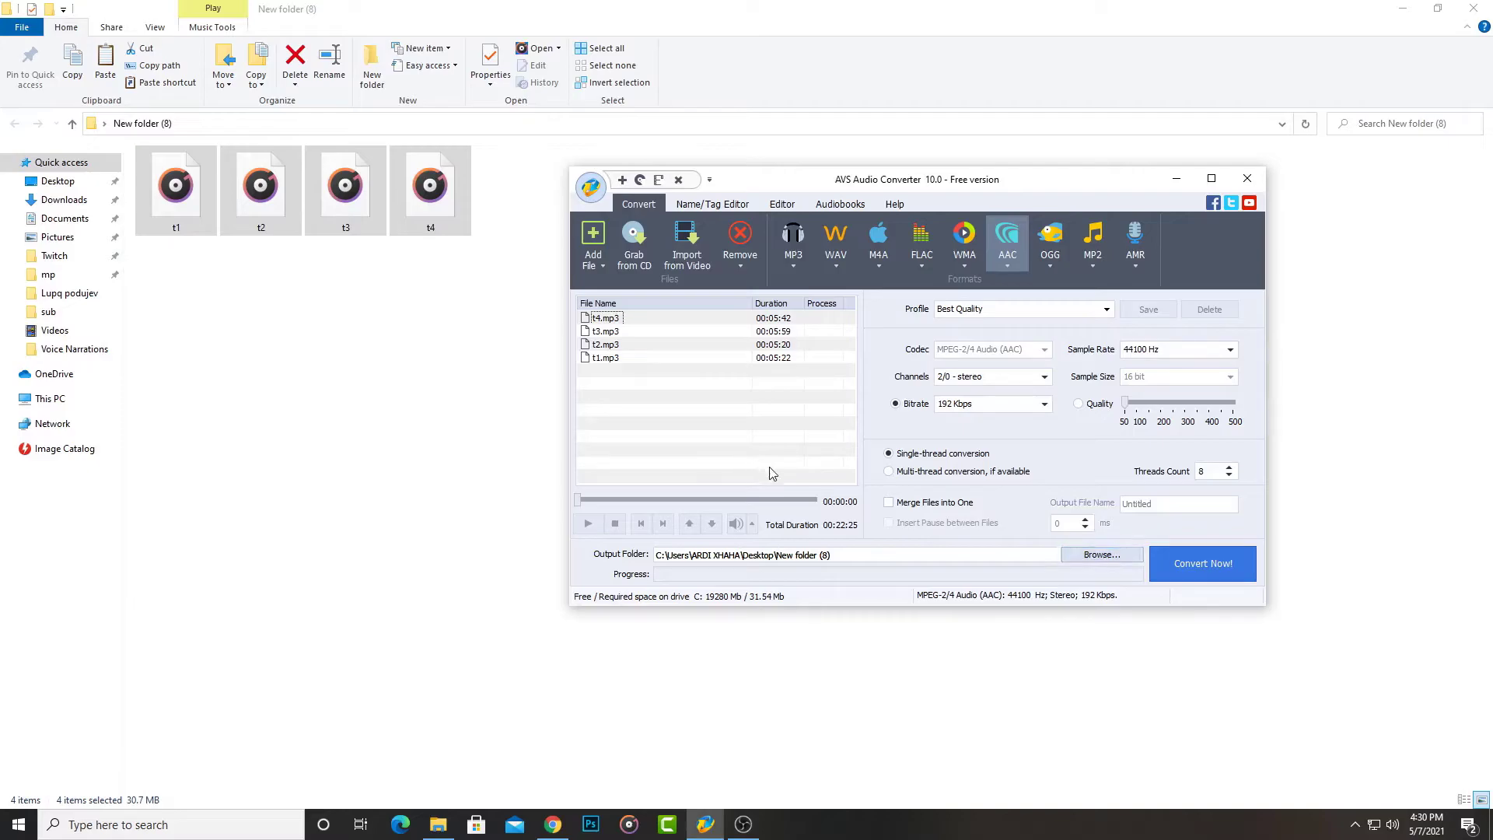
- Run Convert Now! to turn all four MP3 tracks into AAC files
{"action": "left_click", "coordinate": [1180, 567]}
{"action": "left_click", "coordinate": [1181, 579]}
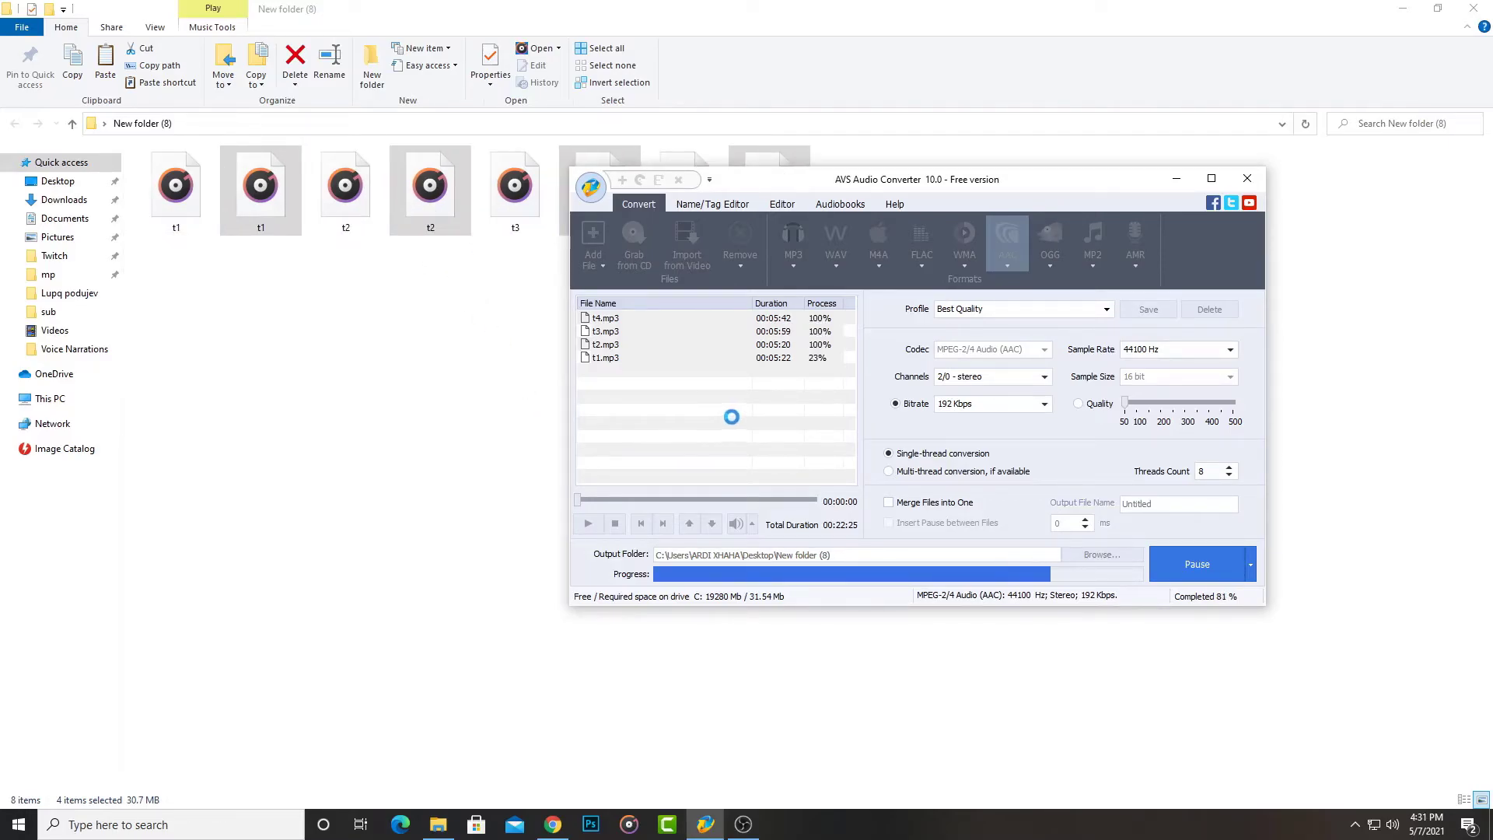
- Dismiss the completion notice and show the folder in Explorer's Details view
{"action": "left_click", "coordinate": [847, 423]}
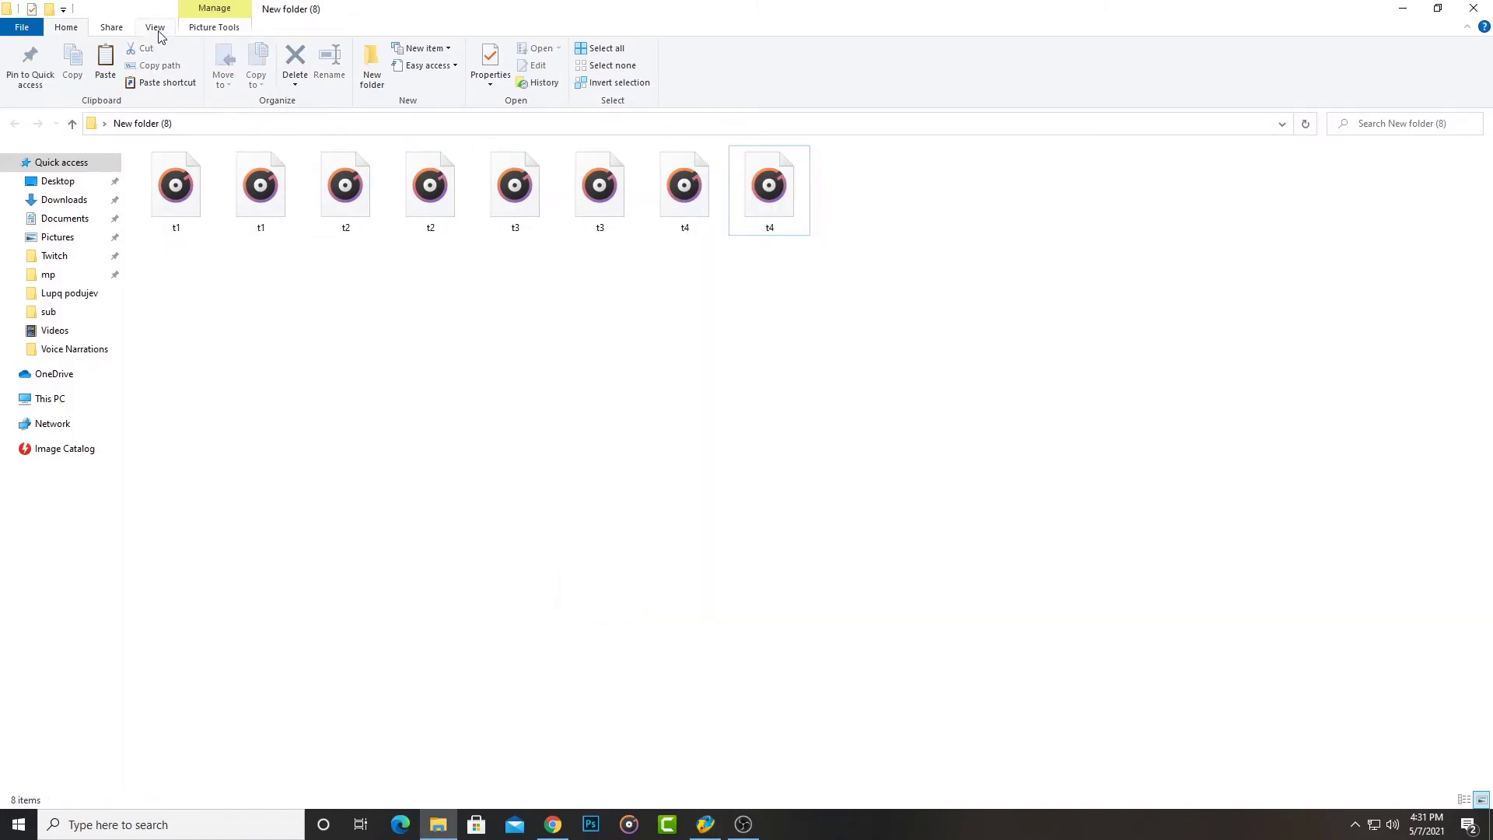
{"action": "left_click", "coordinate": [159, 35]}
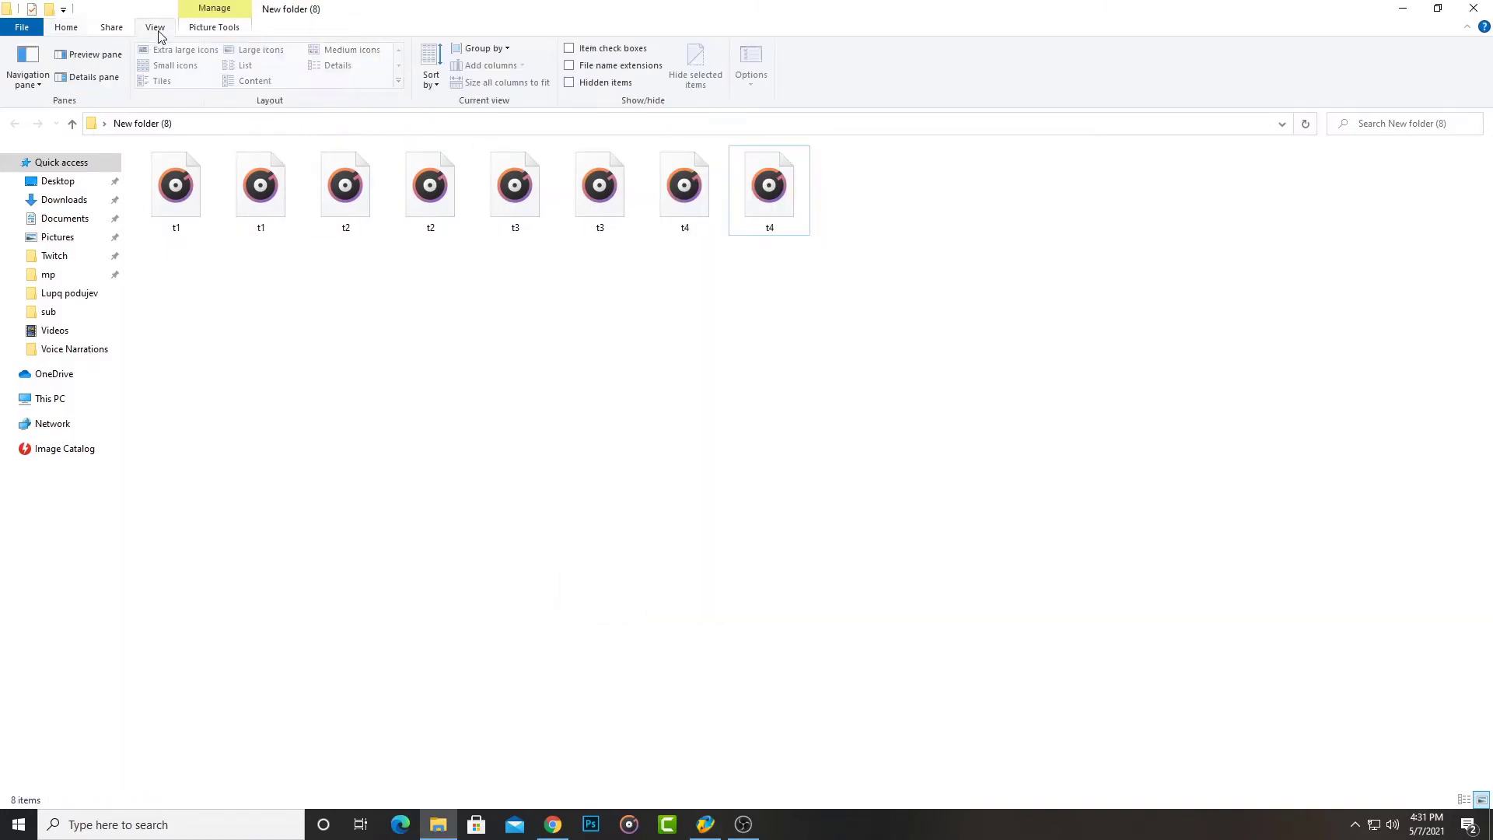
{"action": "left_click", "coordinate": [338, 70]}
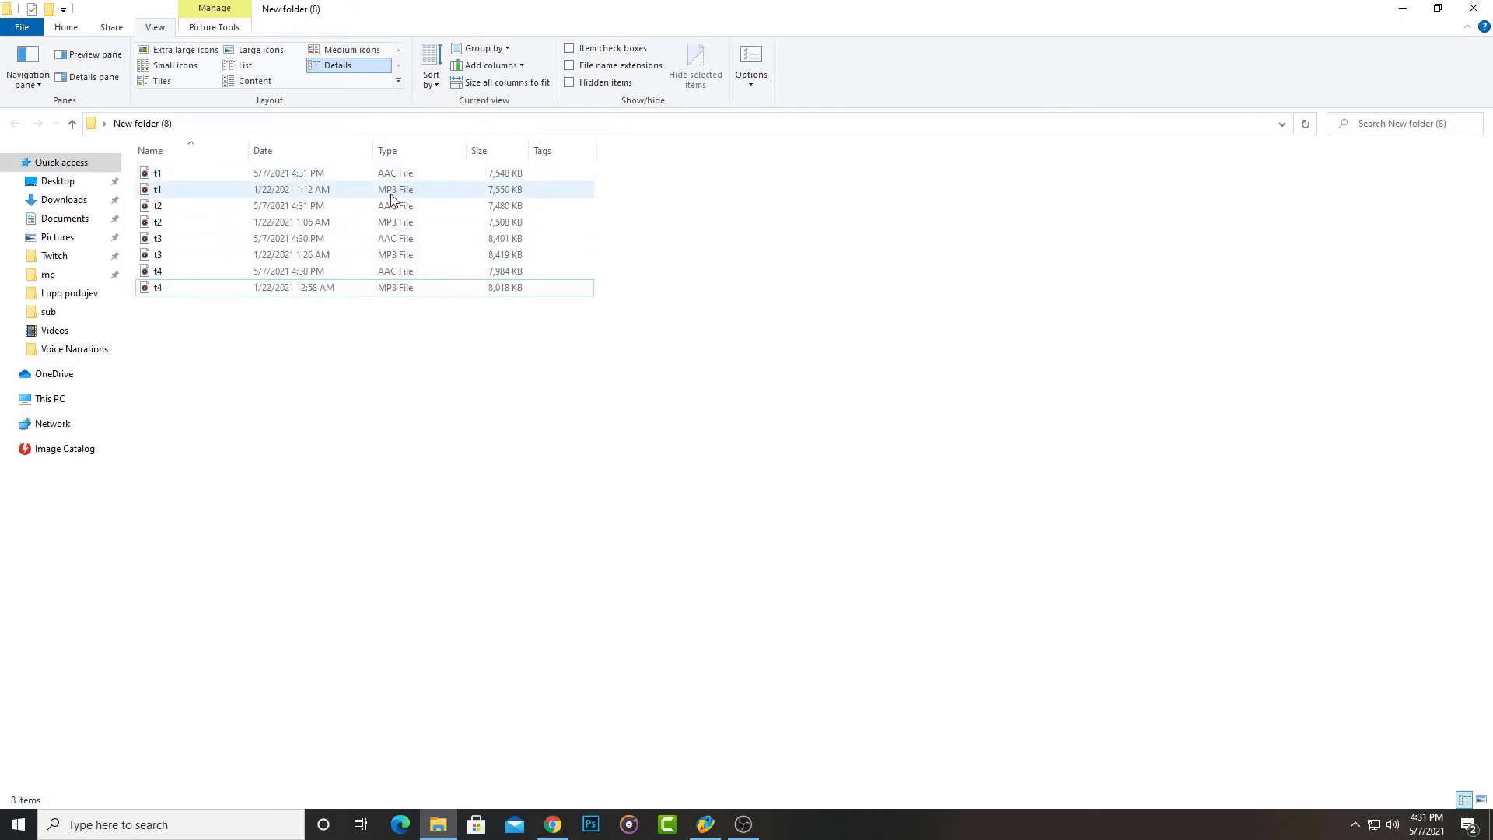
{"action": "mouse_move", "coordinate": [436, 338]}
{"action": "left_mouse_down"}
{"action": "mouse_move", "coordinate": [419, 270]}
{"action": "mouse_move", "coordinate": [622, 411]}
{"action": "left_mouse_up"}
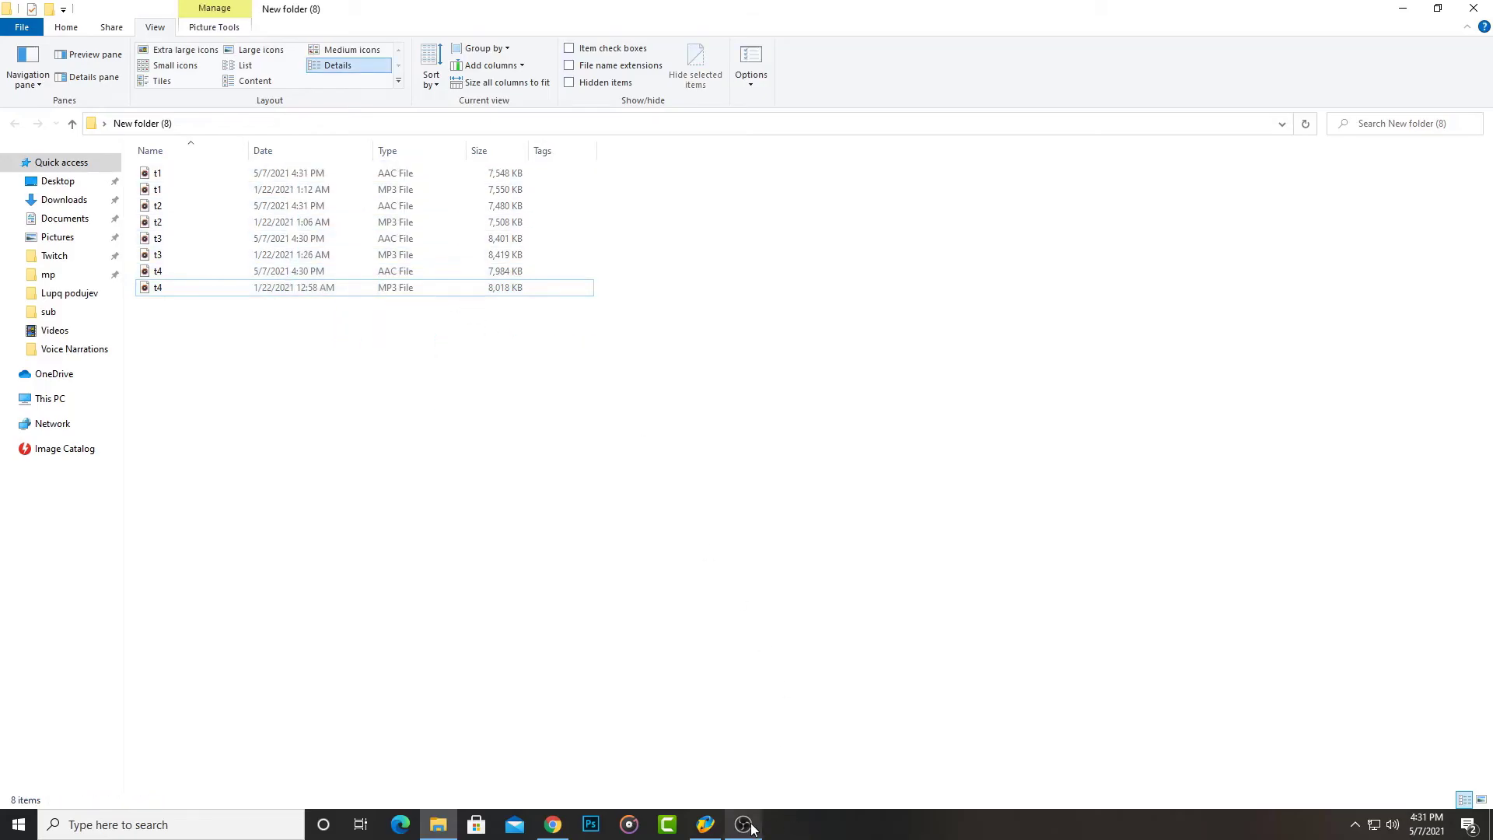